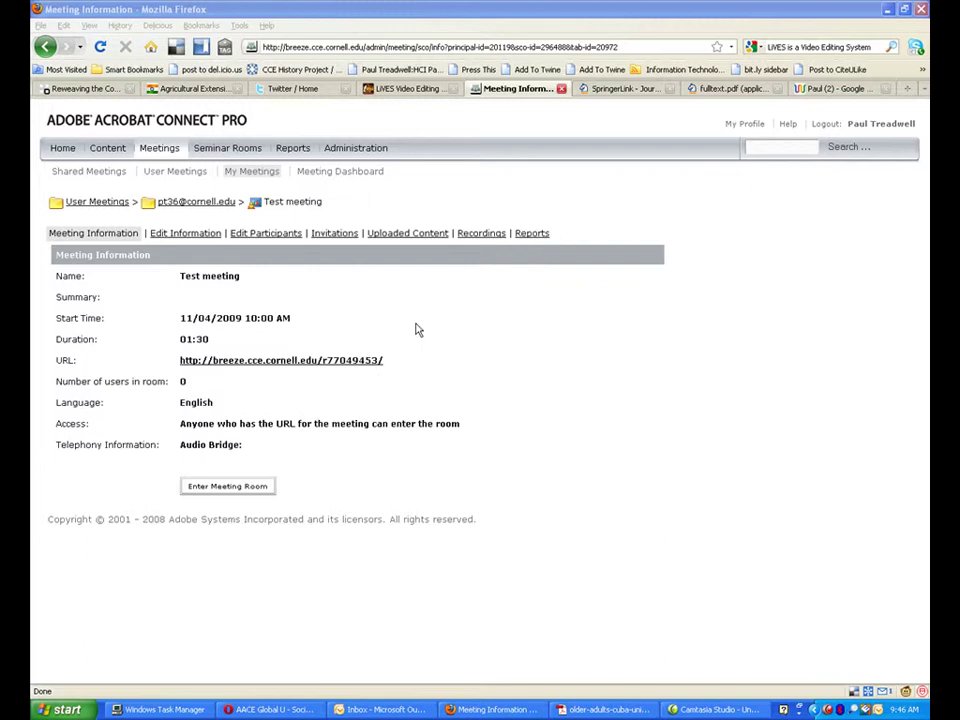
Step: Enter the Test meeting room through its URL and create a new blank layout named "Lobby"
left_click(336, 362)
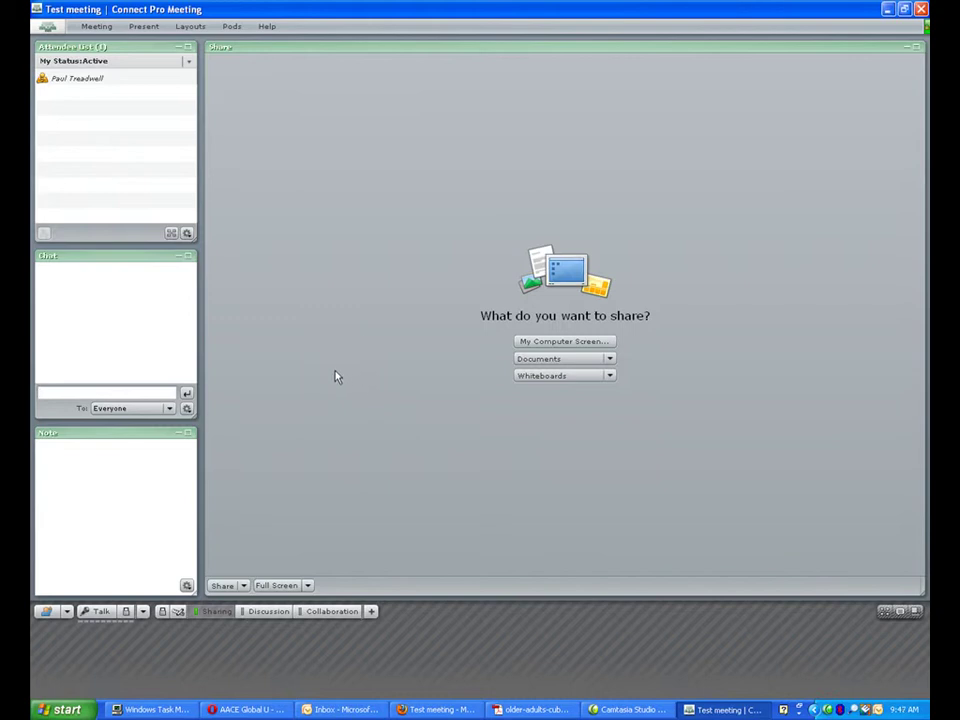
left_click(192, 27)
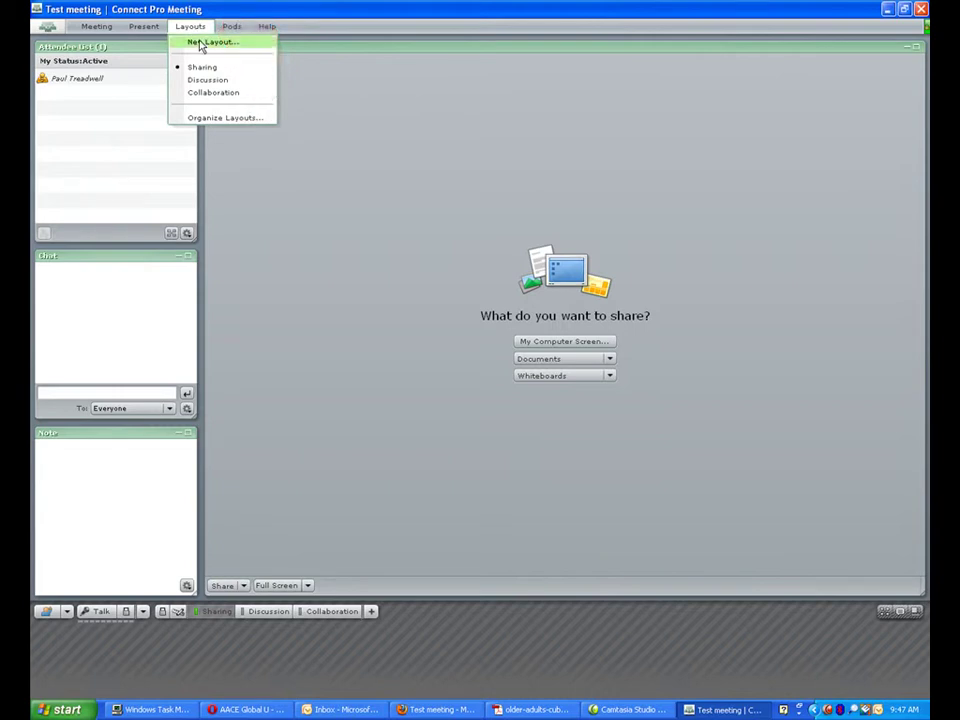
left_click(200, 43)
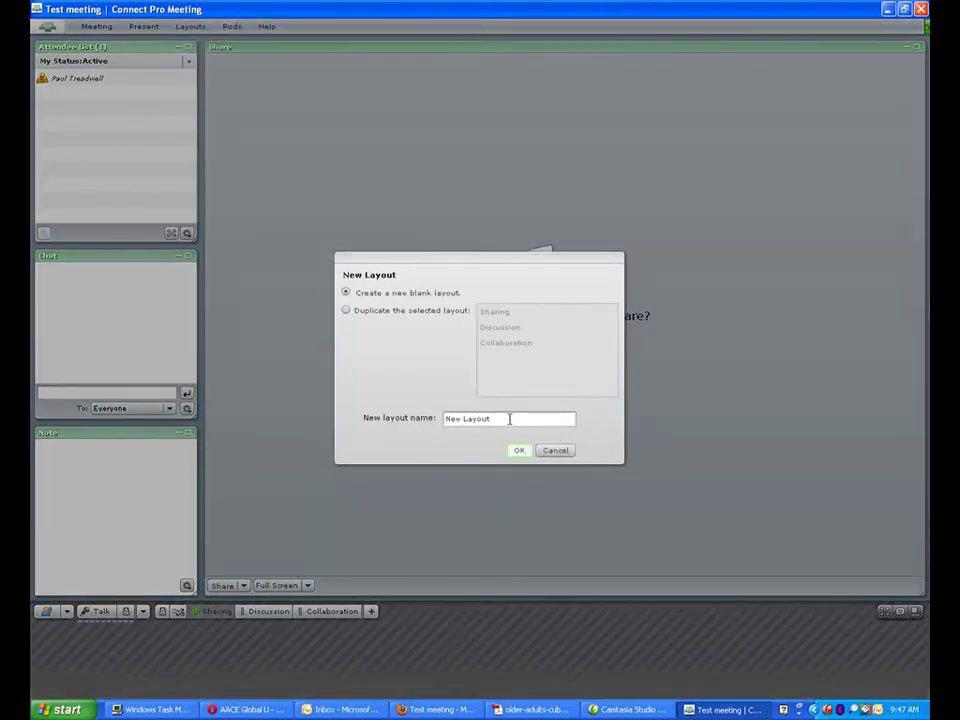
left_click_drag(508, 418, 397, 420)
type("Lobby")
left_click(518, 451)
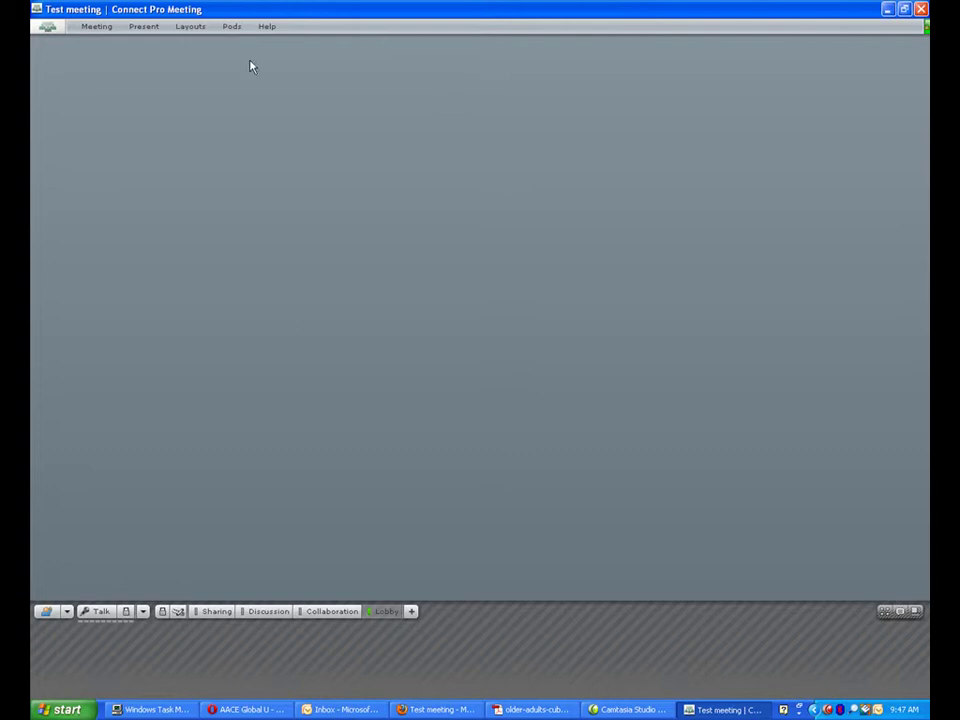
Step: Add a share pod showing the timerpod SWF from the timerpod folder of the content library's Shared Content
left_click(232, 28)
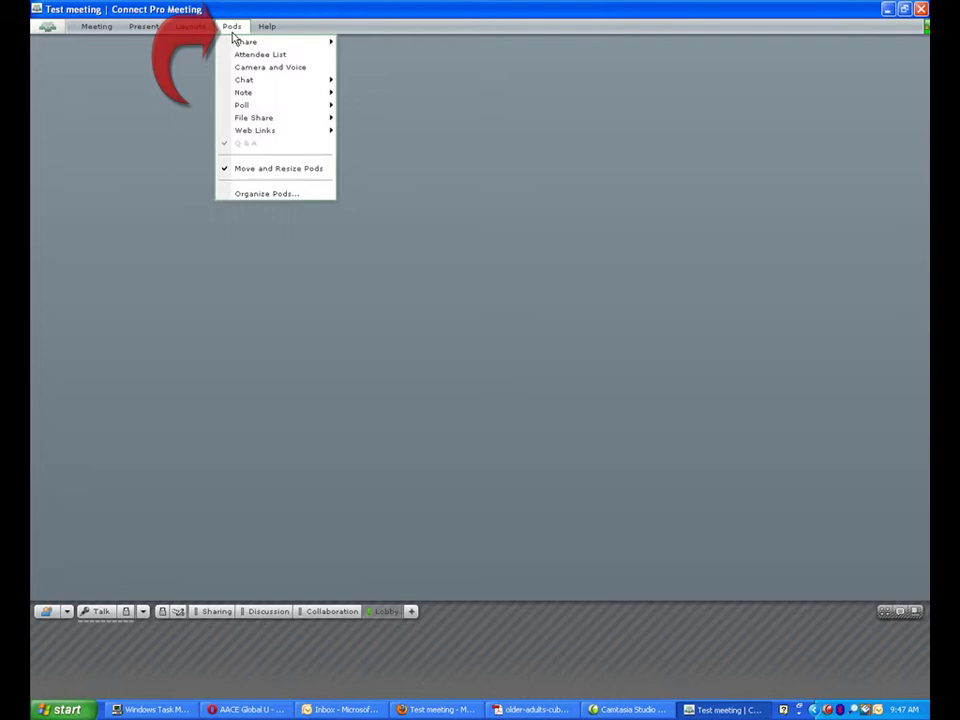
mouse_move(242, 41)
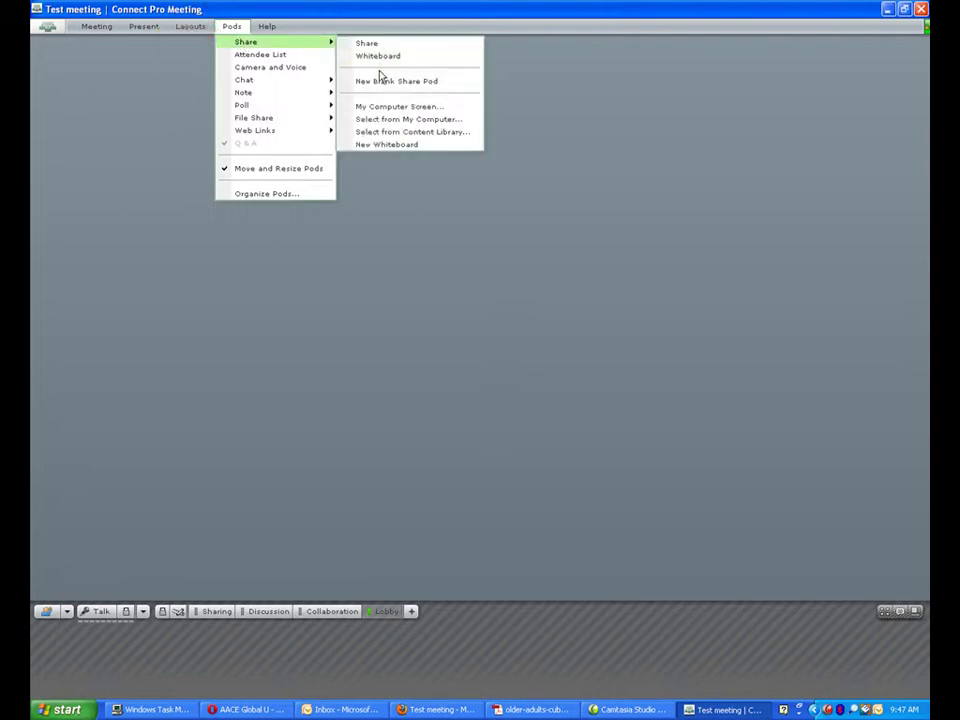
left_click(390, 134)
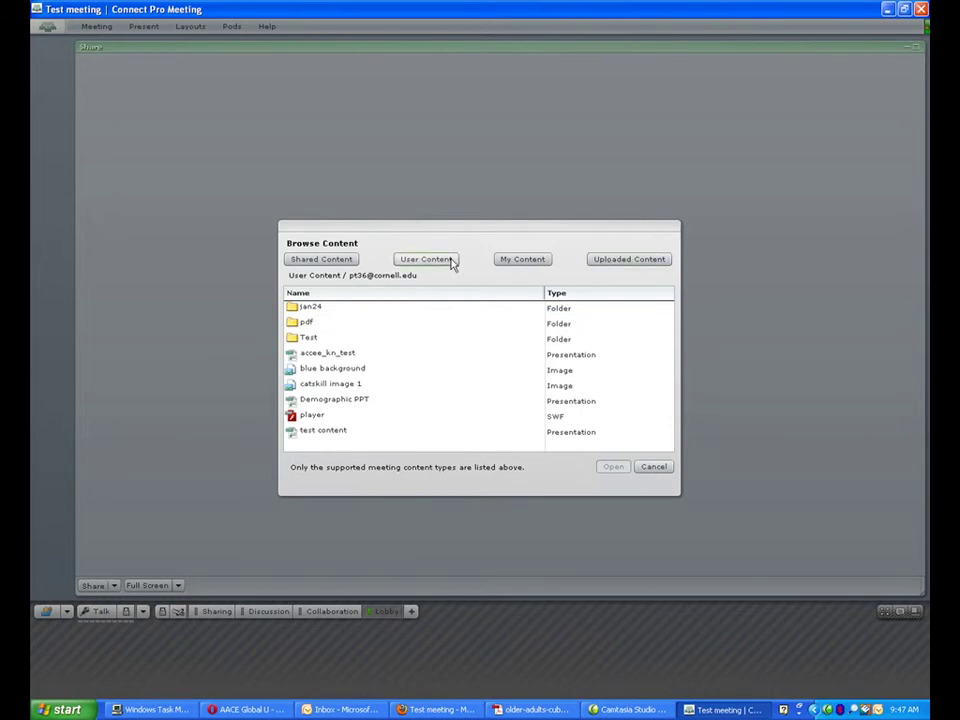
left_click(338, 263)
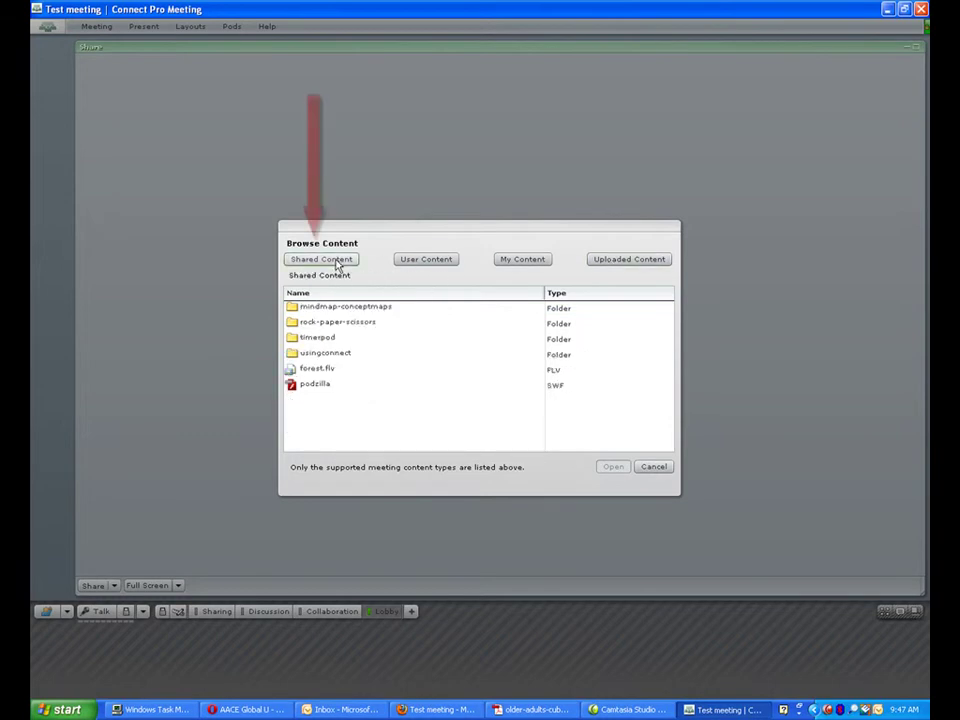
double_click(336, 344)
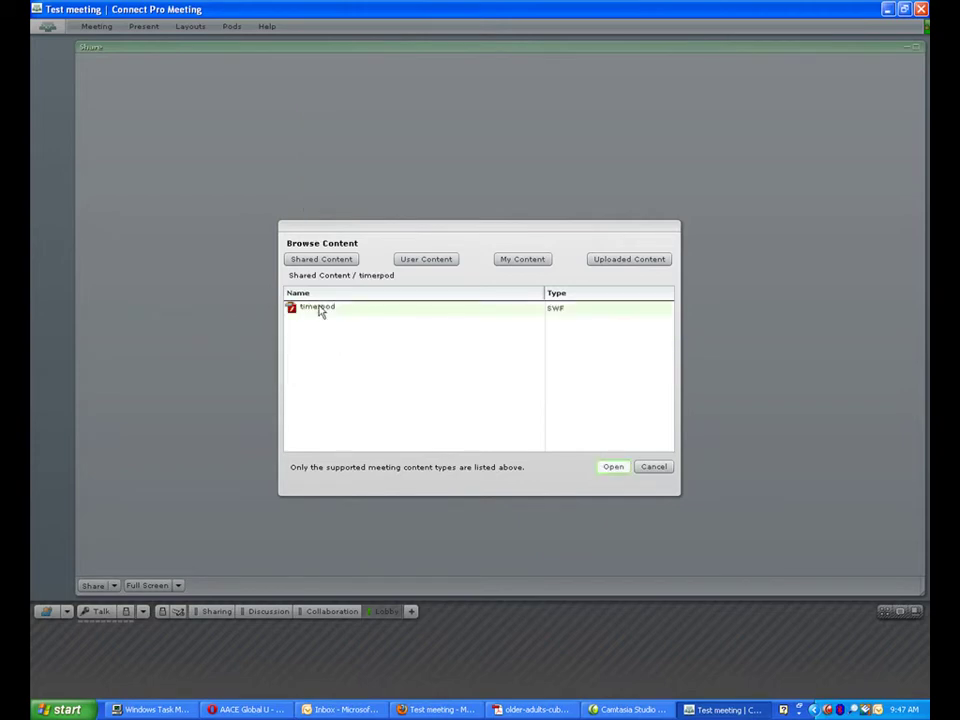
left_click(320, 311)
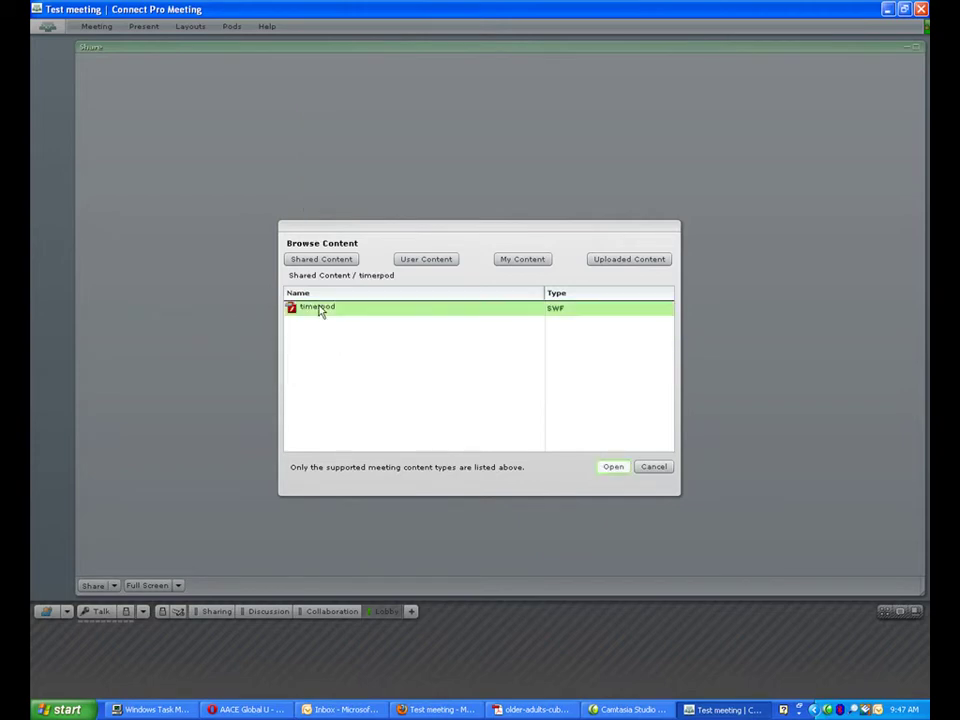
left_click(612, 467)
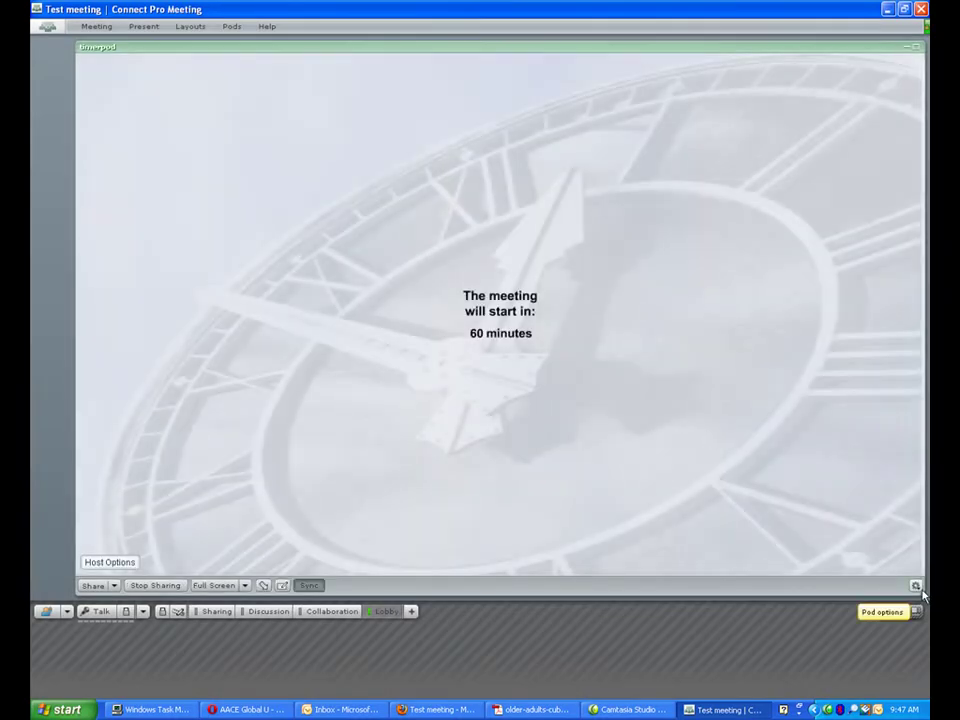
Step: Shrink the timer pod into the upper-left area of the layout and set its displayed countdown to 15 minutes
left_click_drag(917, 590, 205, 217)
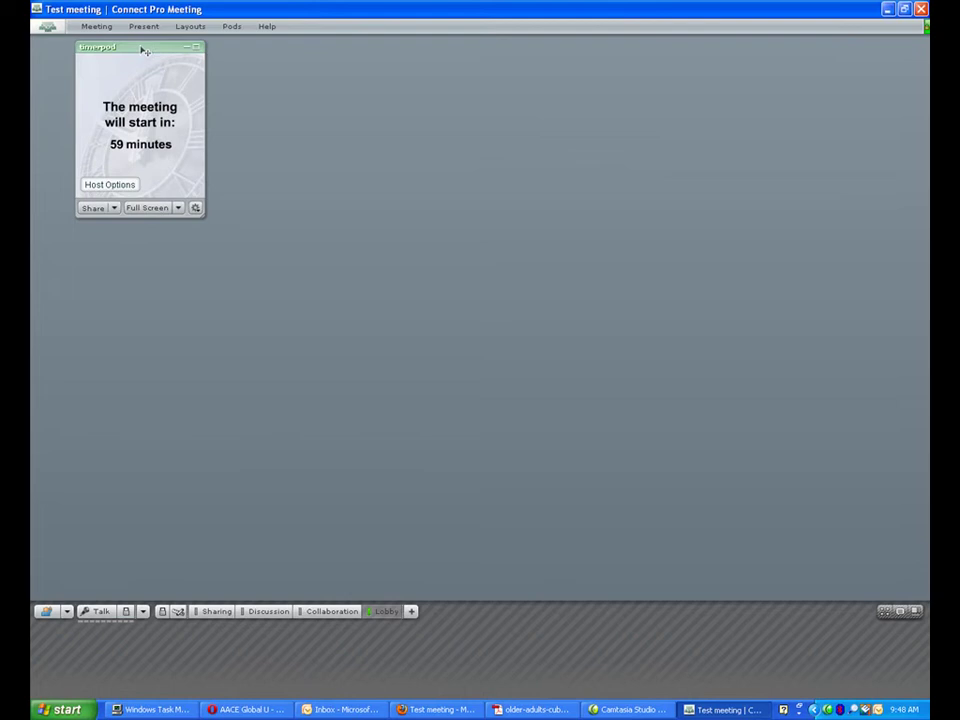
left_click_drag(140, 44, 124, 41)
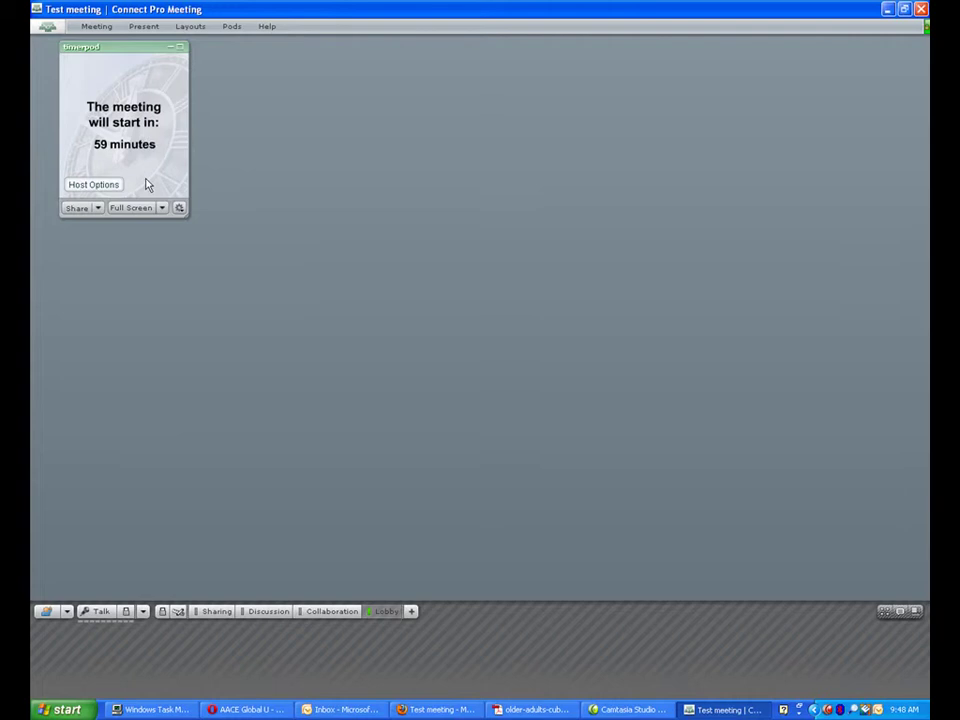
left_click(105, 186)
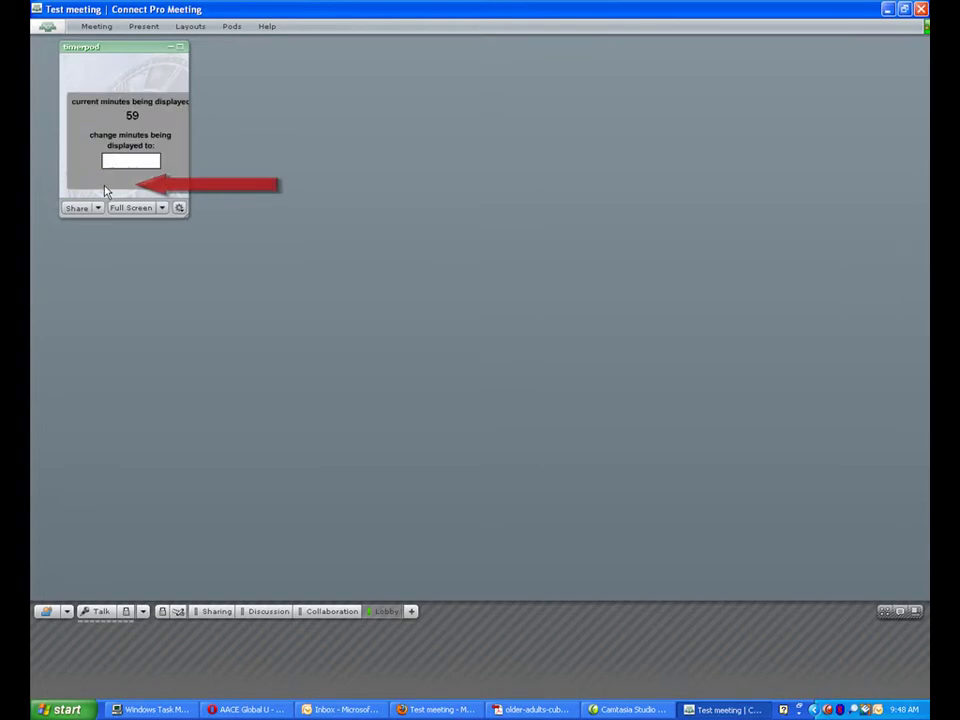
left_click(115, 160)
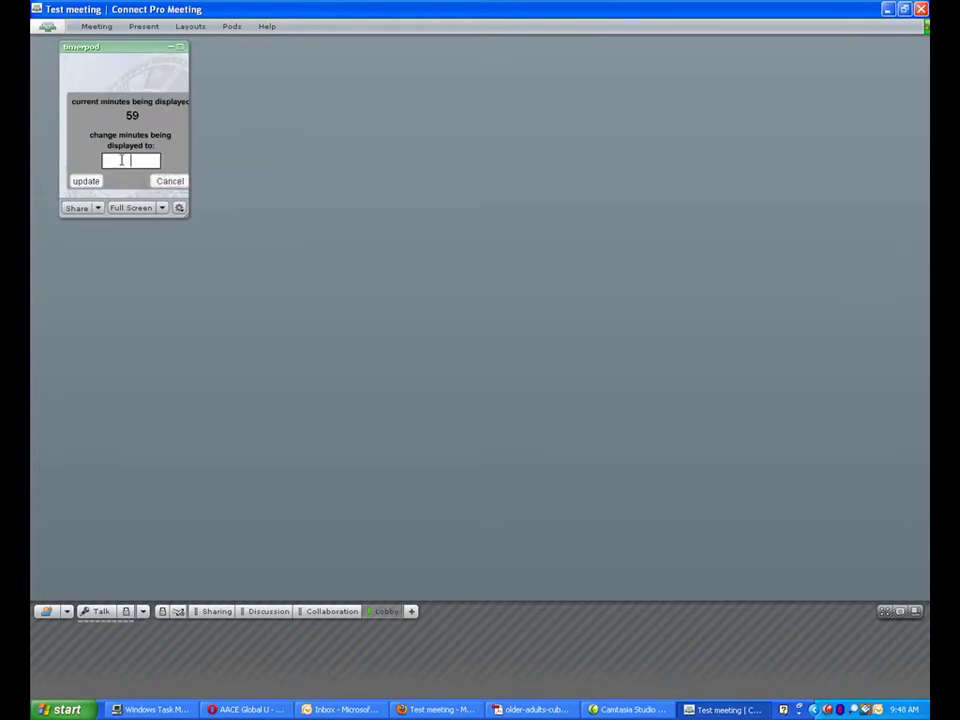
type("15")
left_click(86, 181)
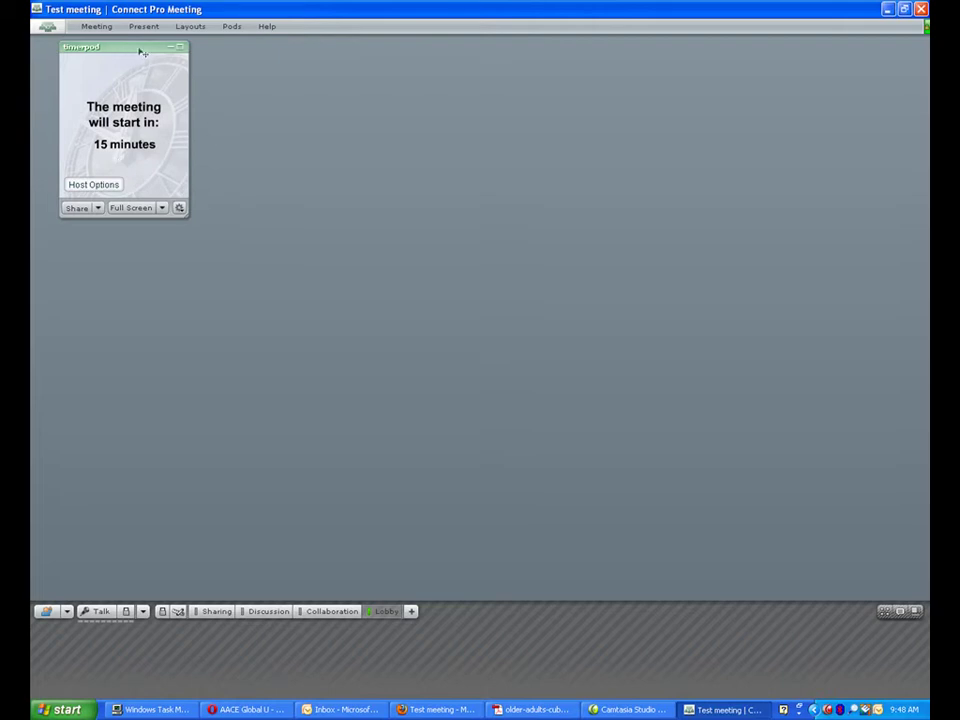
left_click_drag(143, 50, 150, 52)
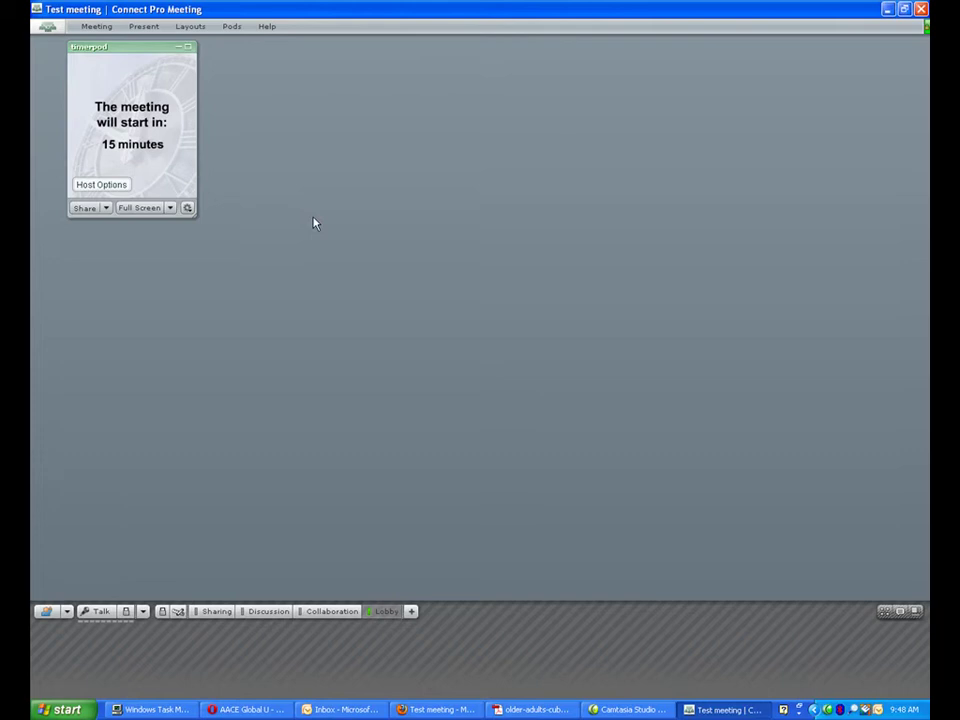
Step: Add an Attendee List pod below the timer pod, narrowed to the timer's width and made taller
left_click(230, 26)
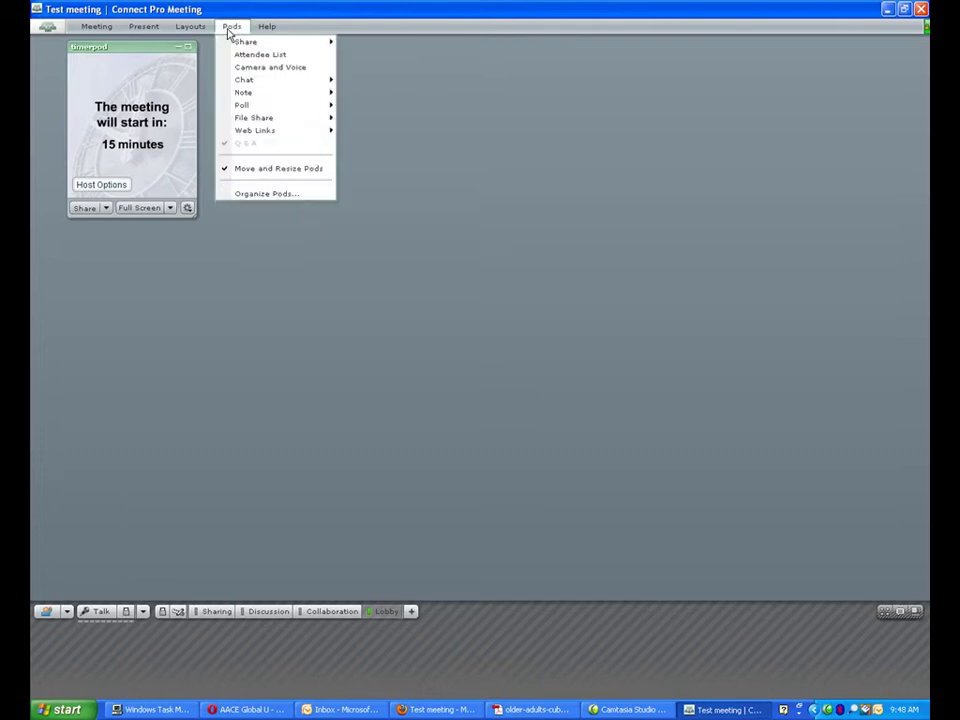
left_click(241, 55)
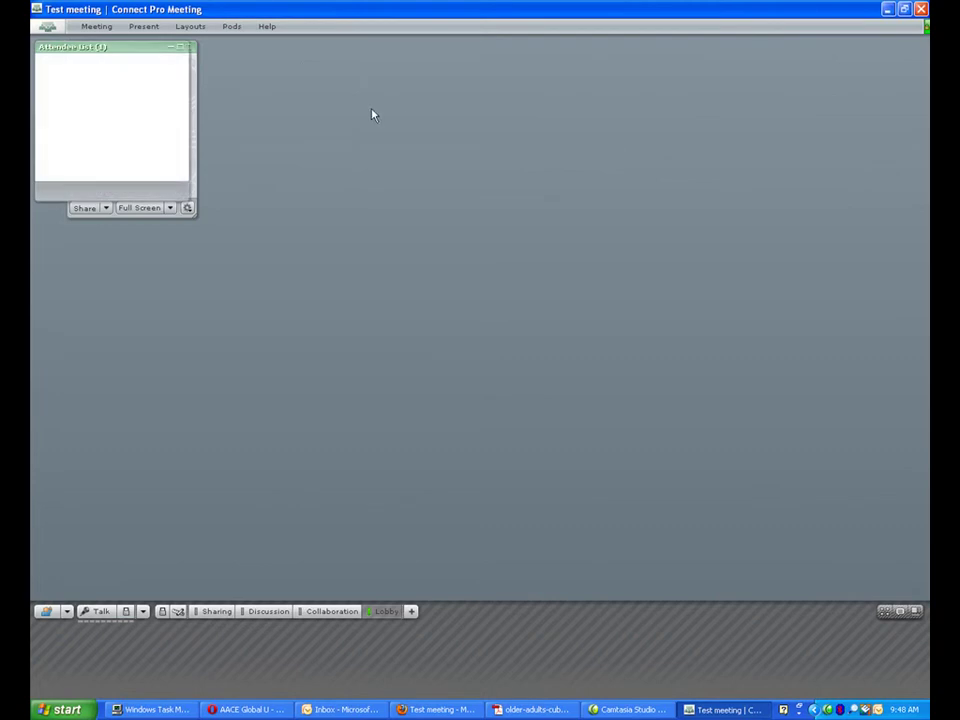
left_click_drag(115, 57, 141, 250)
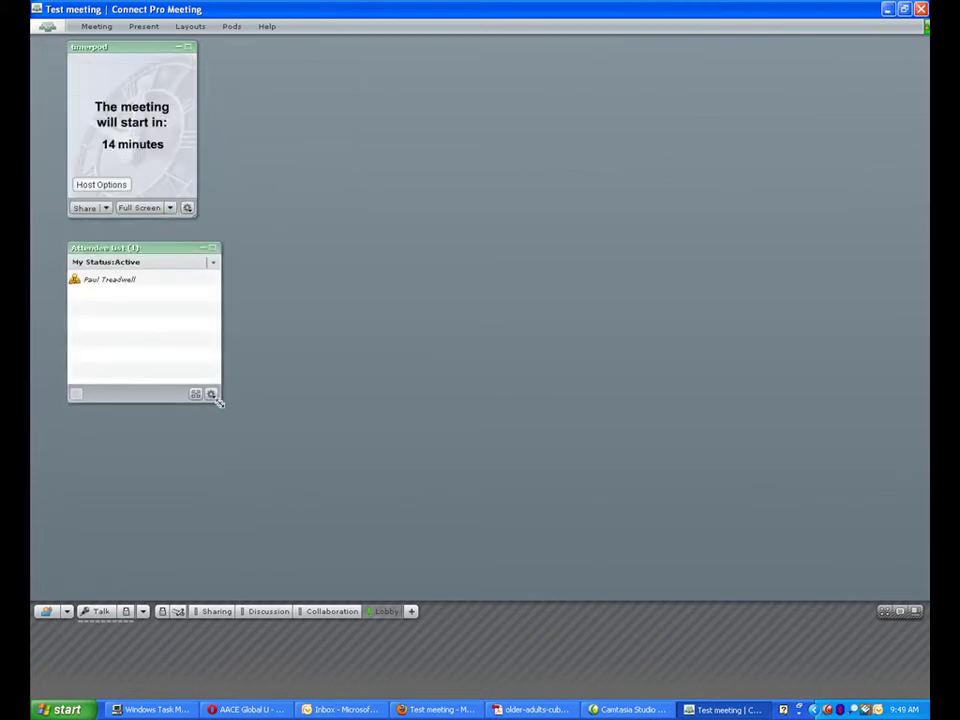
left_click_drag(218, 401, 200, 490)
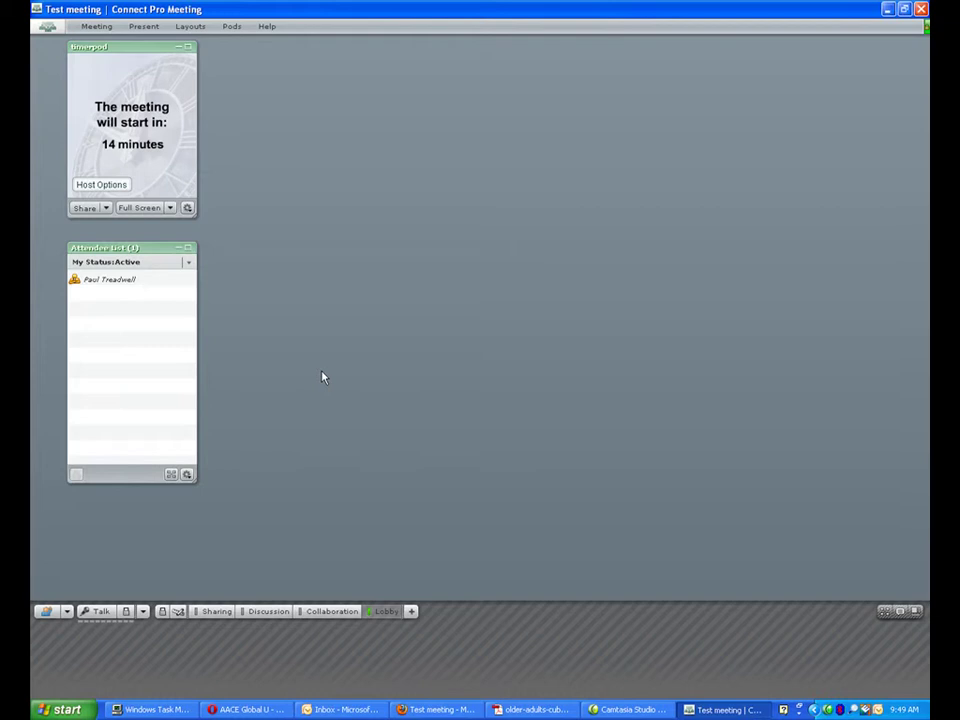
Step: Add a new note pod, reduce its size and place it beside the timer pod with a small gap
left_click(232, 26)
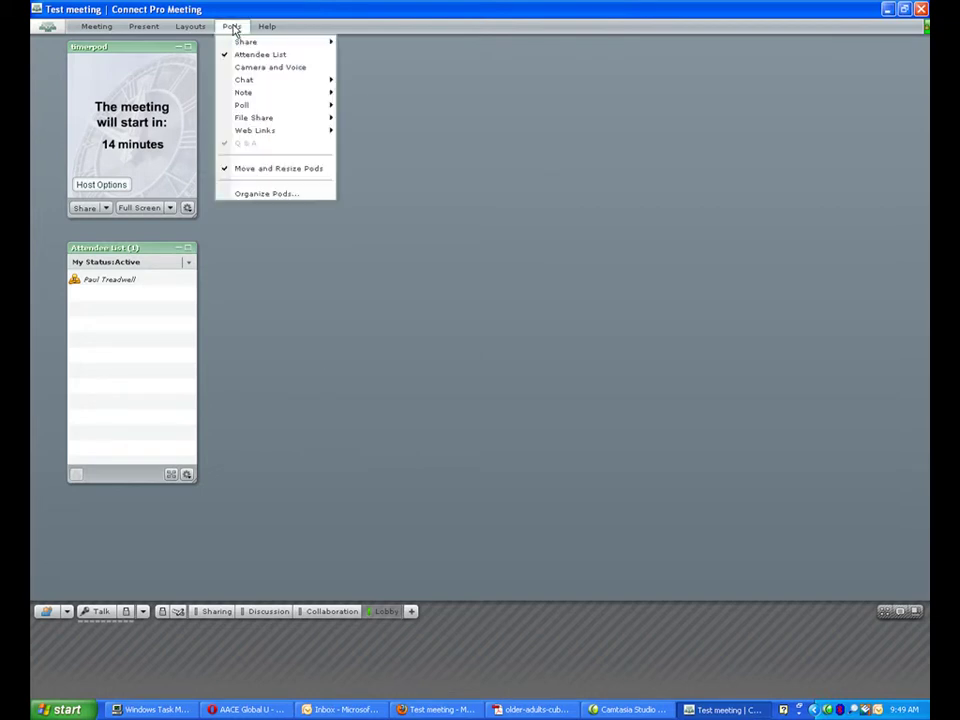
mouse_move(265, 93)
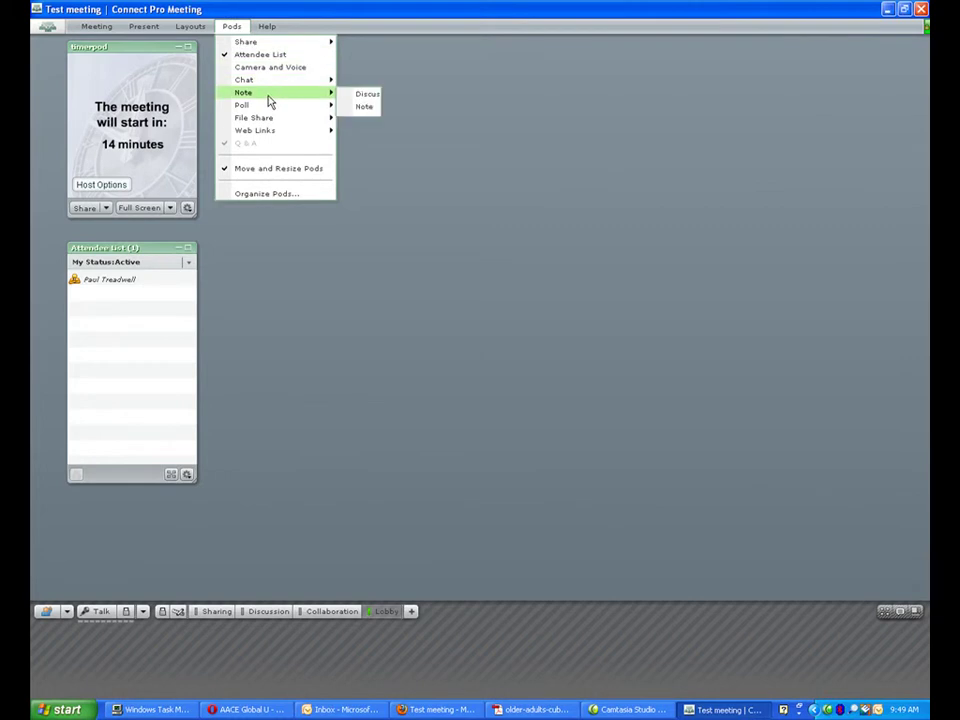
left_click(379, 145)
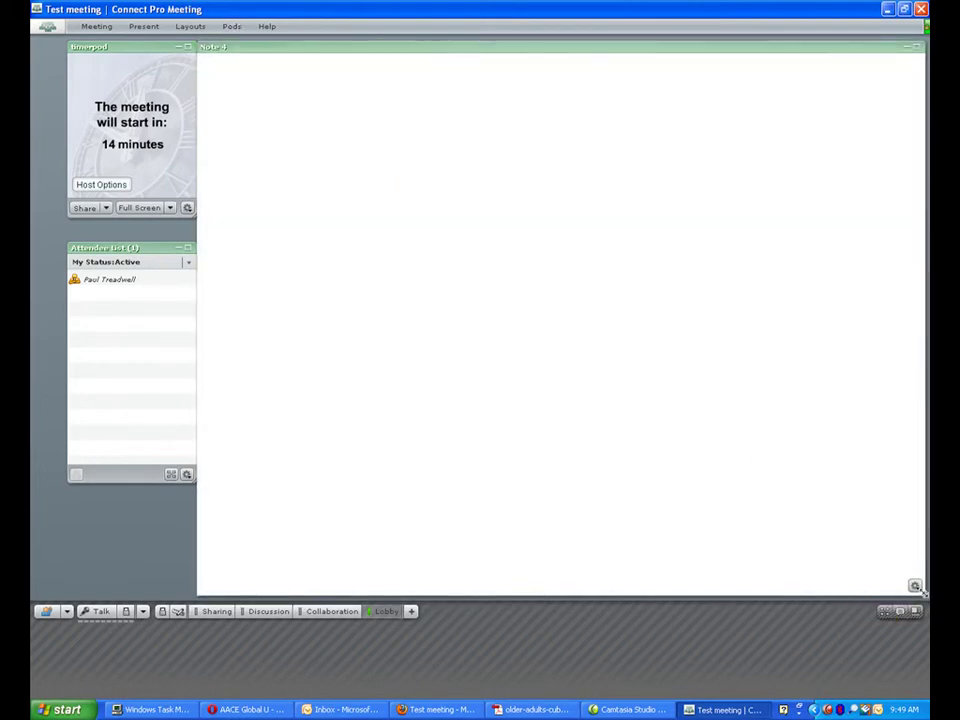
mouse_move(914, 586)
left_mouse_down()
mouse_move(658, 397)
mouse_move(611, 304)
left_mouse_up()
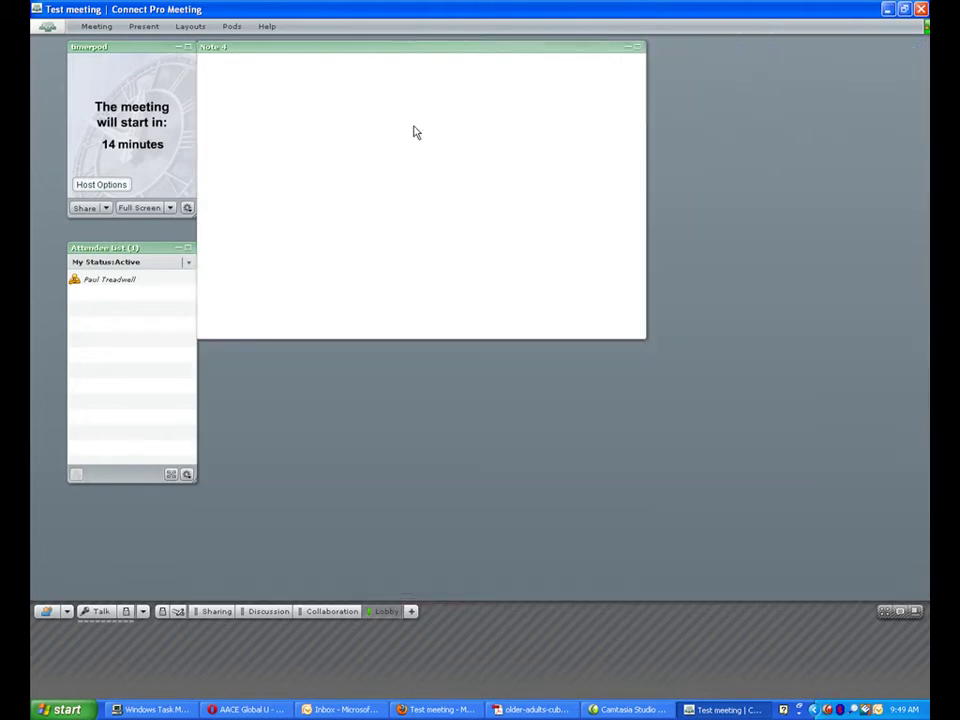
left_click_drag(414, 39, 430, 39)
Step: Write "Please take a moment to test your computer's audio setup before the meeting starts." and, after a blank line, "Another other info" in the note
left_click(361, 86)
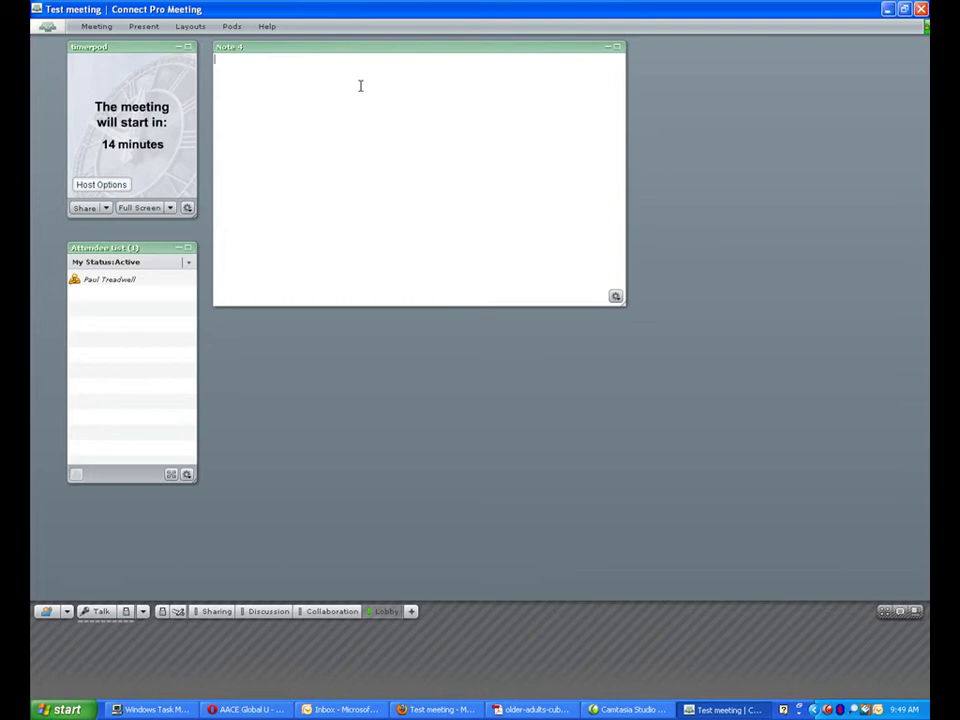
type("Please take a moment to test your computer's audio setup")
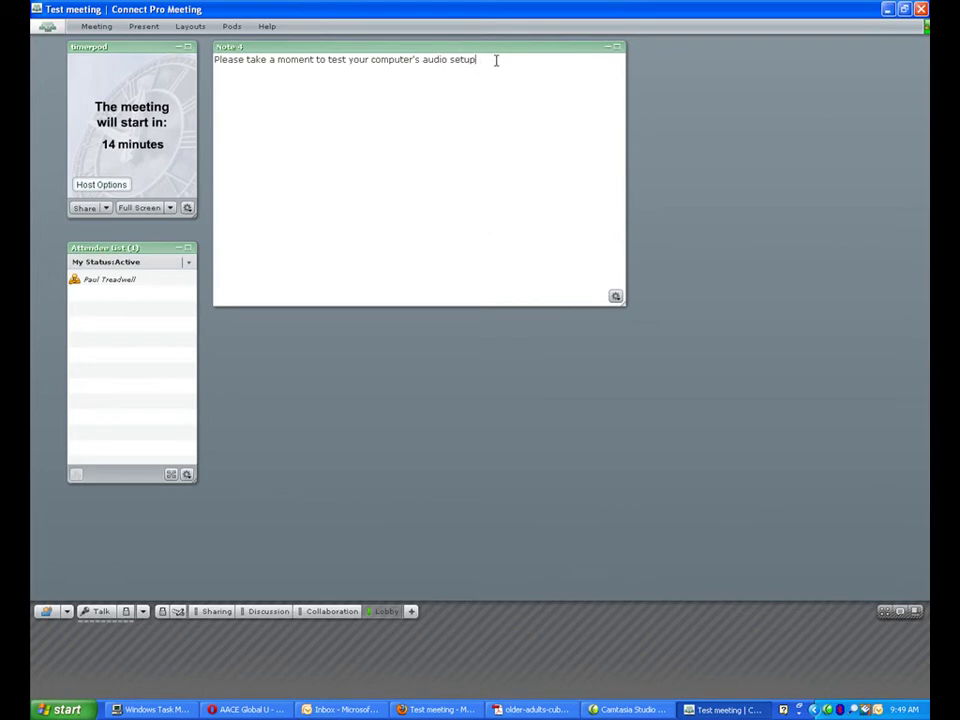
type(" before the meeting starts.")
key("Return")
key("Return")
type("Another other info")
Step: Set the note pod's text size to 16
left_click(616, 297)
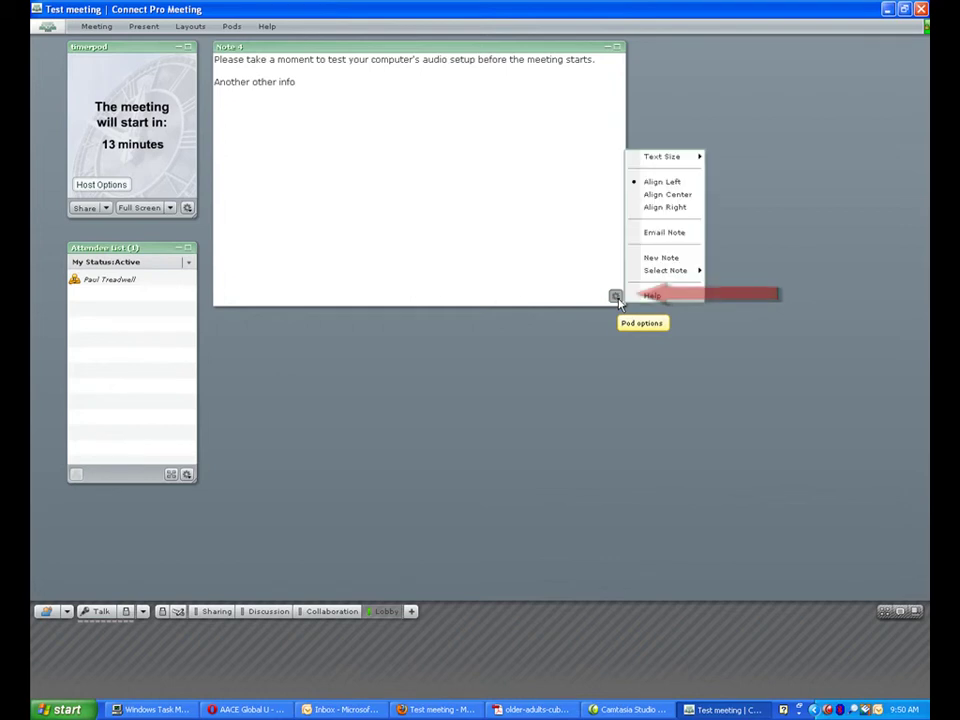
mouse_move(690, 166)
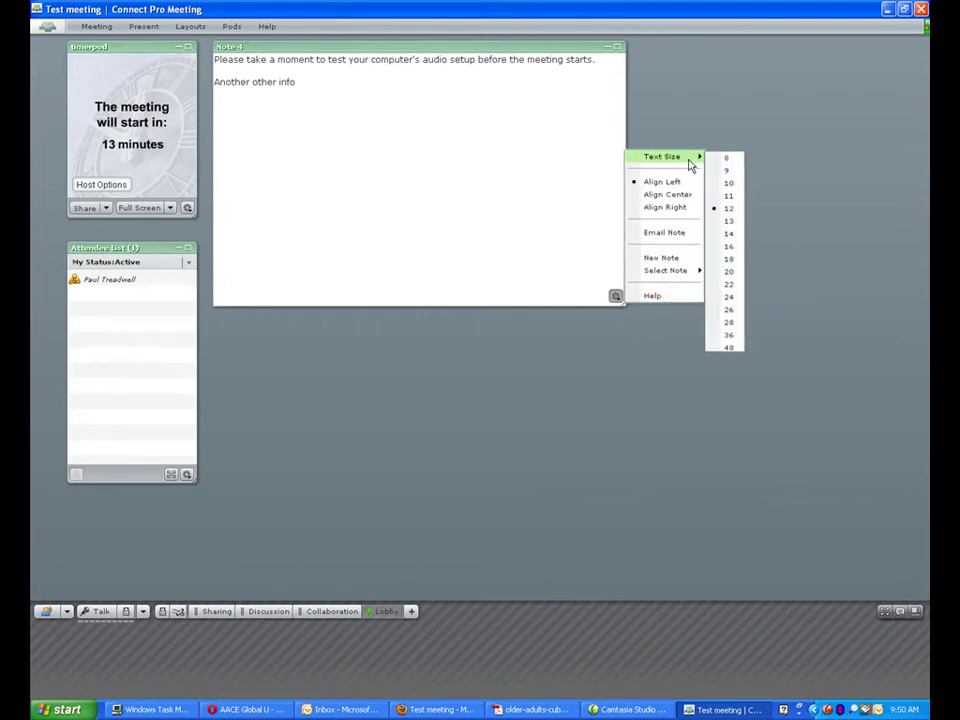
left_click(730, 247)
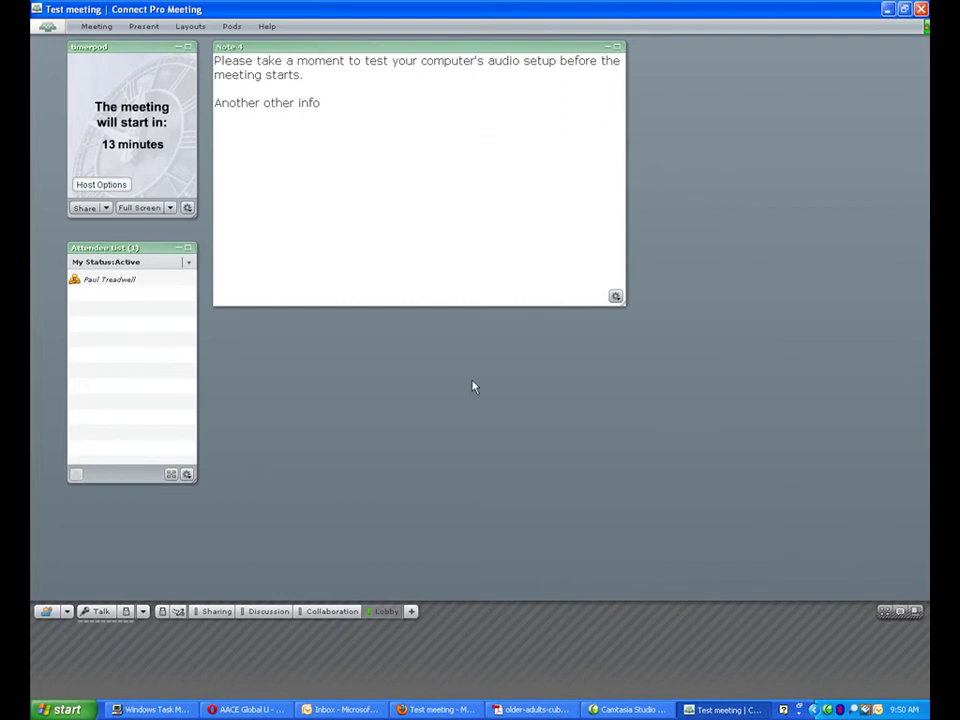
Step: Add the existing File Share pod below the note, resized to the note's width and a lower height
left_click(232, 27)
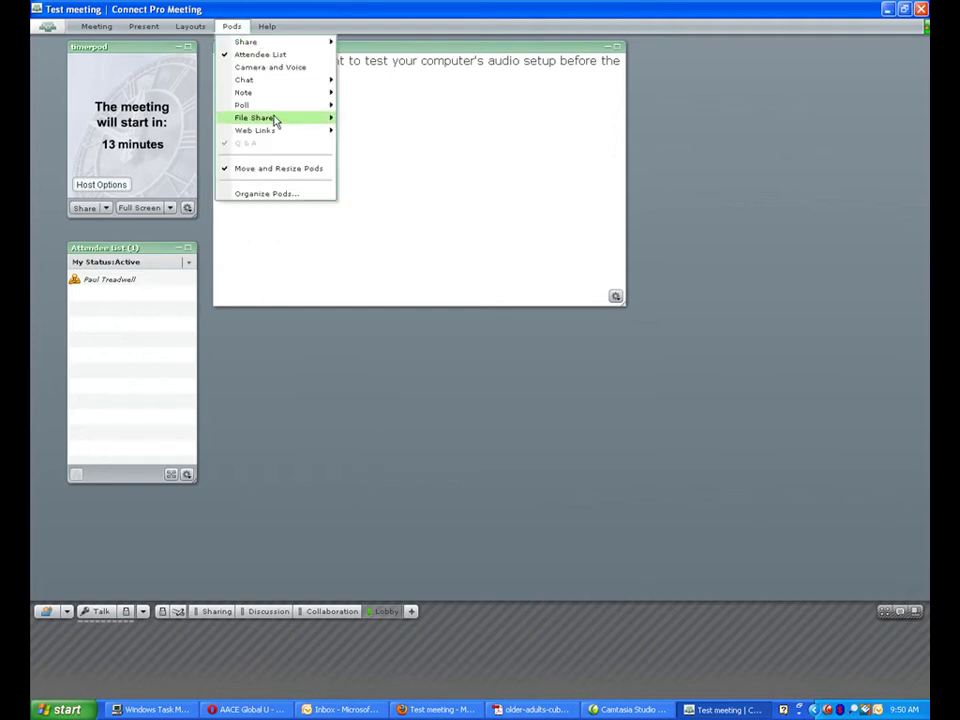
mouse_move(276, 123)
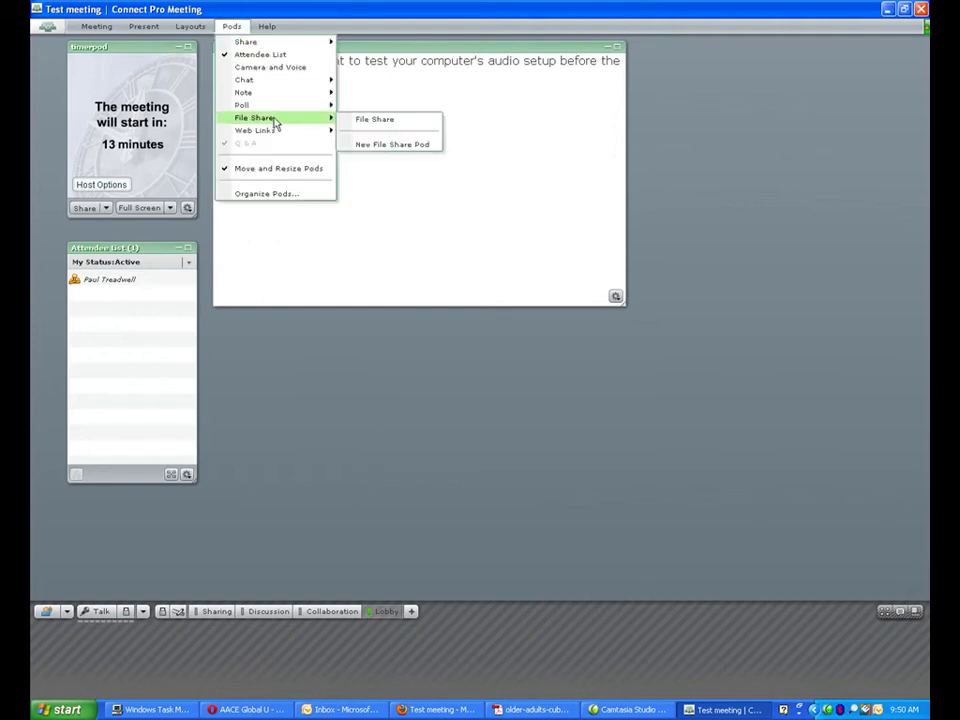
left_click(374, 122)
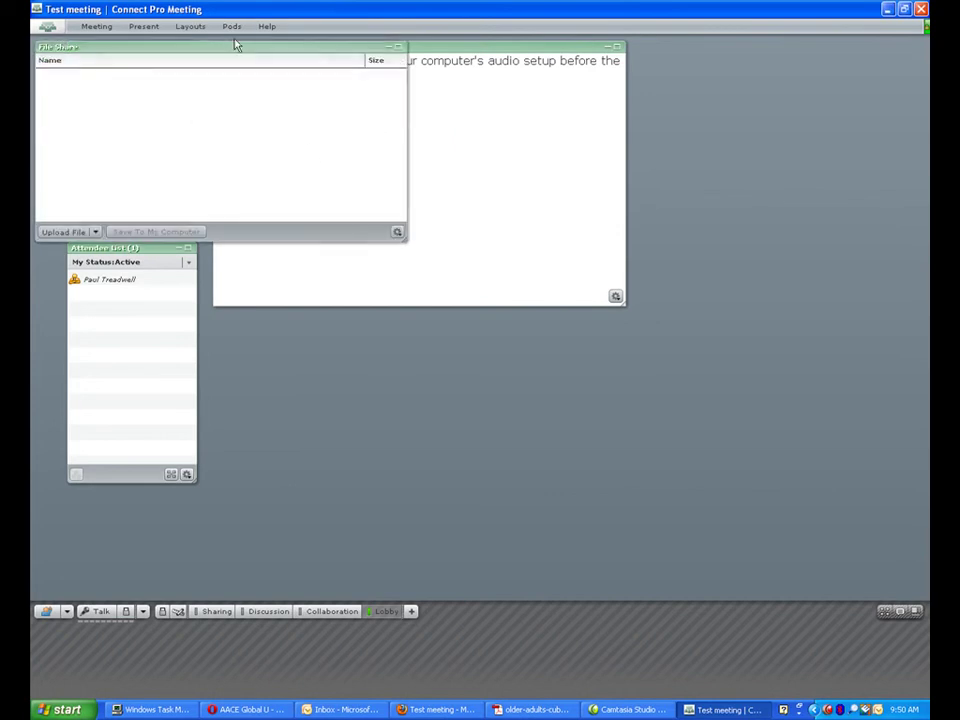
left_click_drag(227, 55, 401, 339)
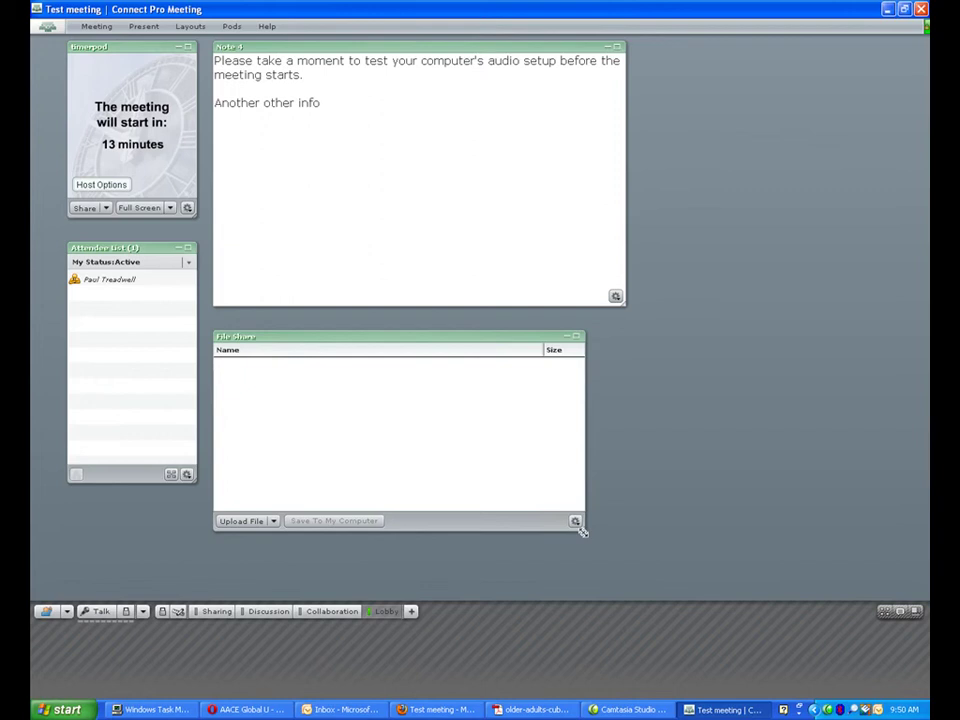
left_click_drag(581, 527, 625, 474)
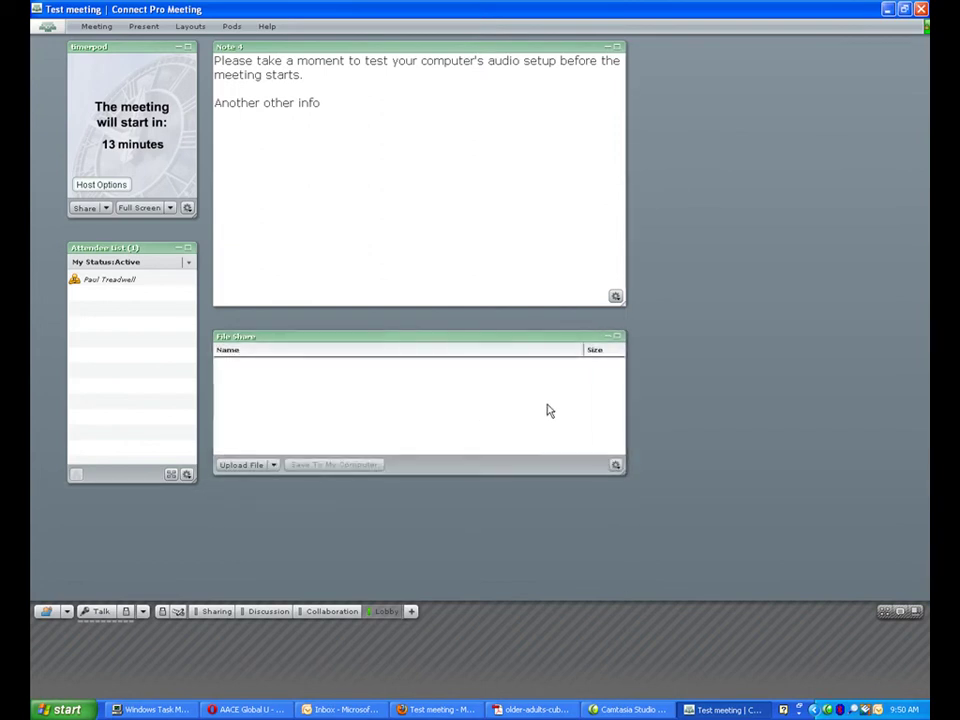
Step: Upload lola_brochure.pdf from the computer's pdf's folder to the File Share pod and move the pod slightly closer to the note
left_click(250, 465)
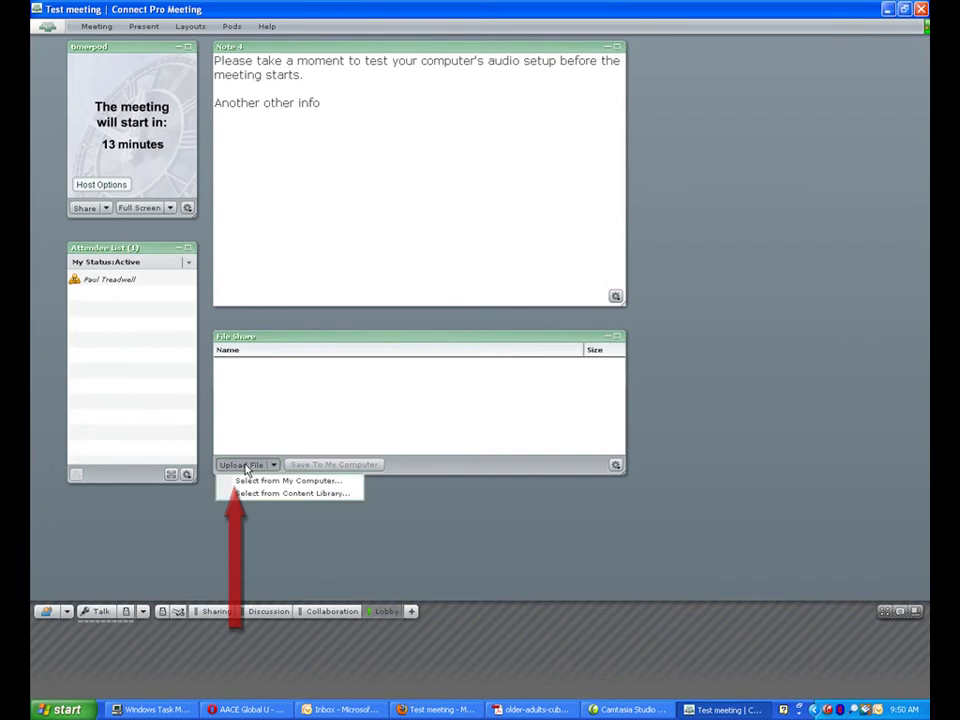
left_click(257, 483)
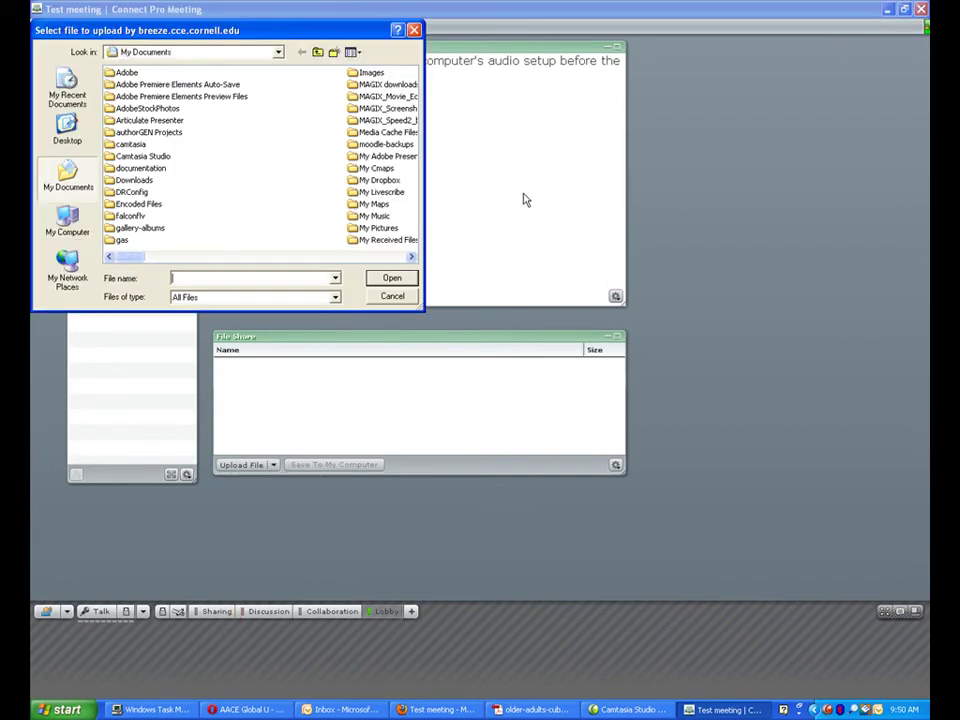
left_click(300, 256)
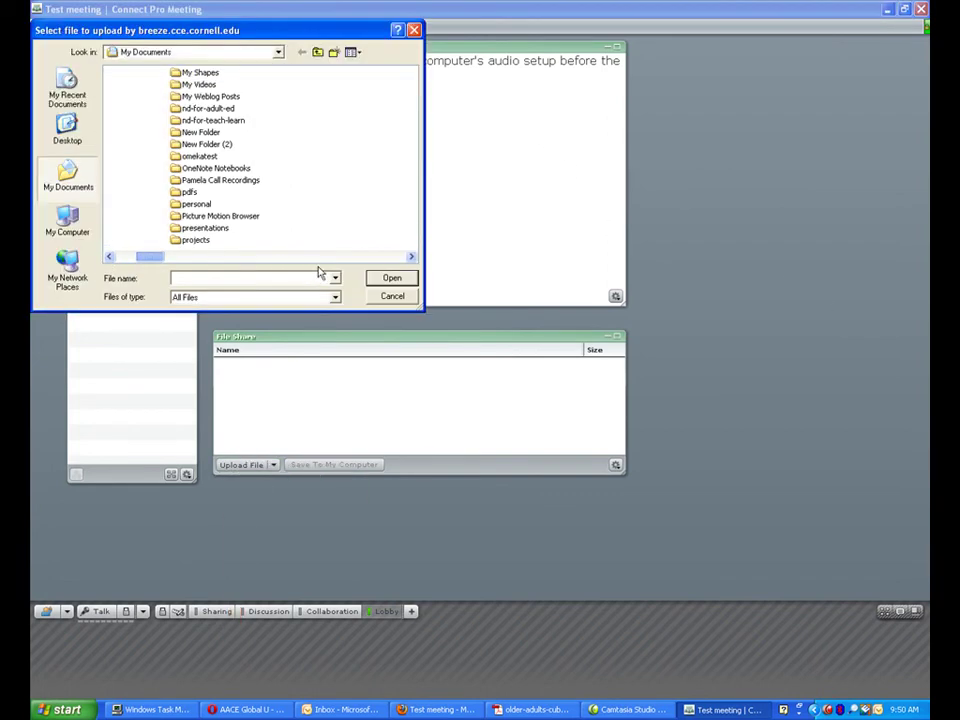
left_click(351, 255)
double_click(339, 137)
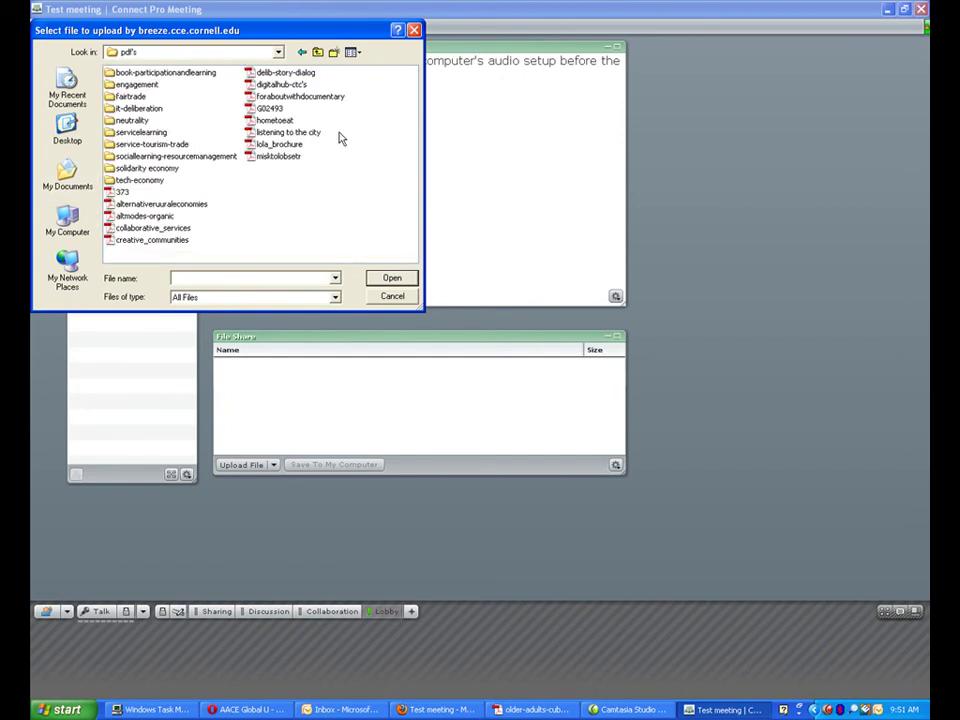
double_click(285, 152)
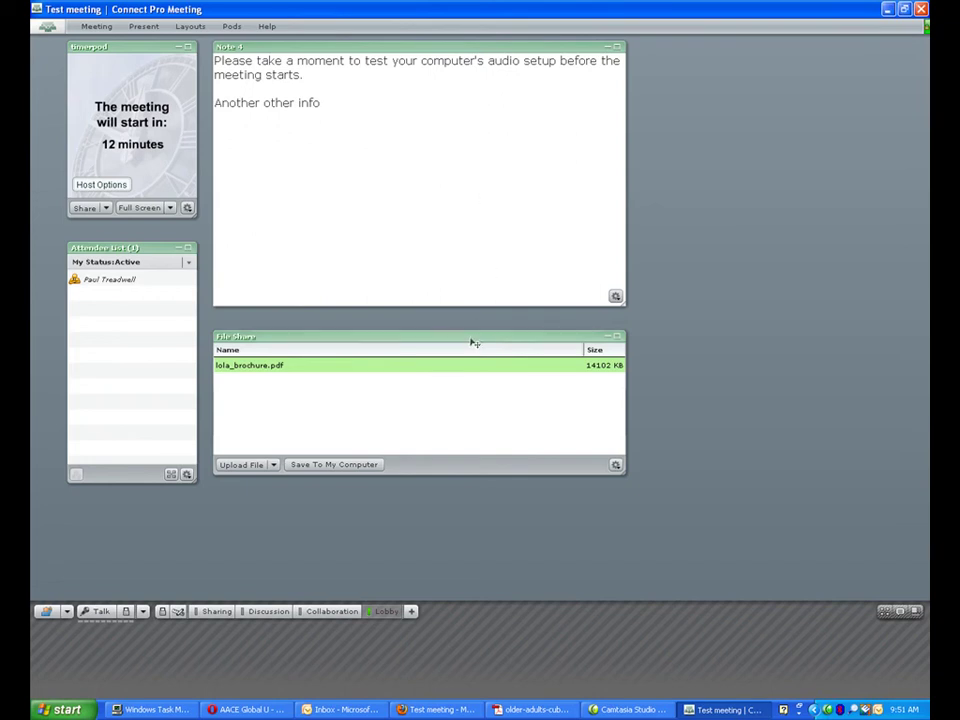
left_click_drag(472, 340, 471, 332)
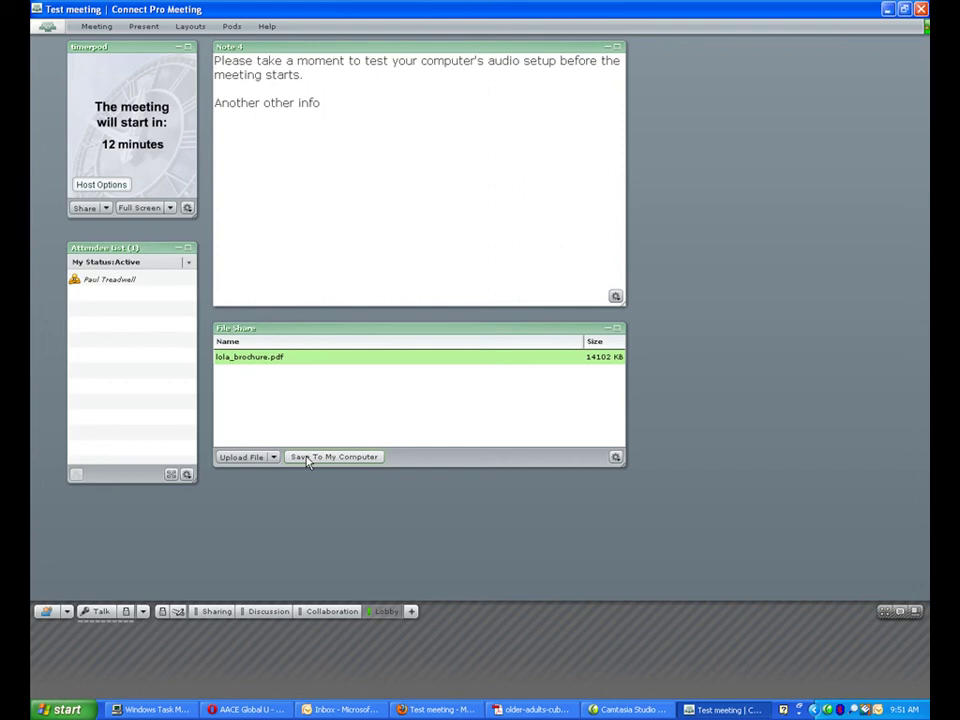
Step: Add a new Web Links pod and shift it slightly down beside the note pod
left_click(231, 26)
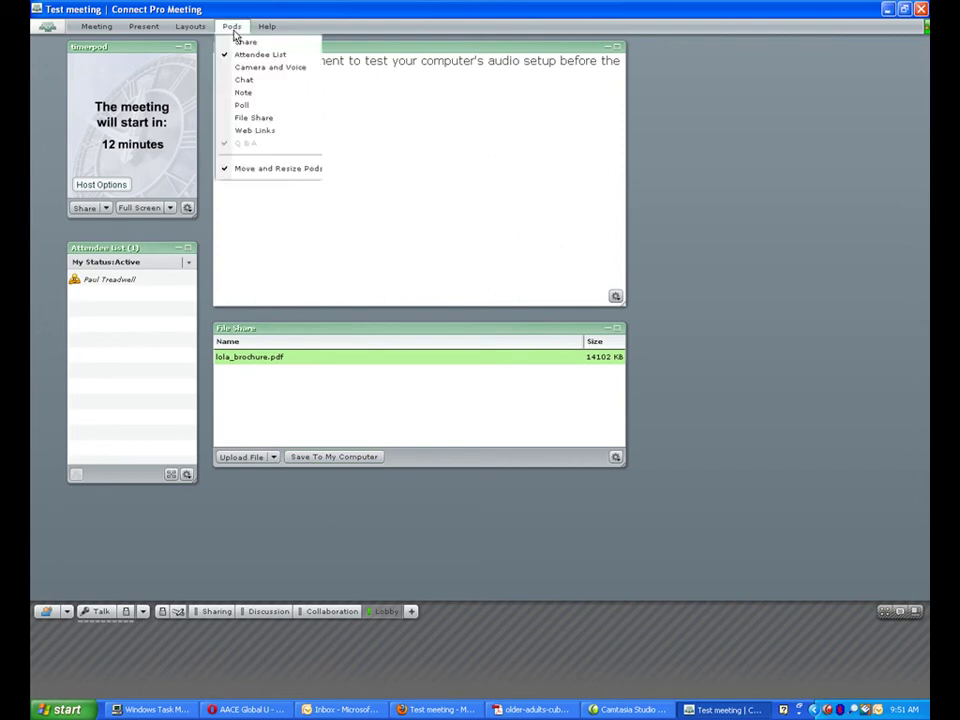
mouse_move(311, 130)
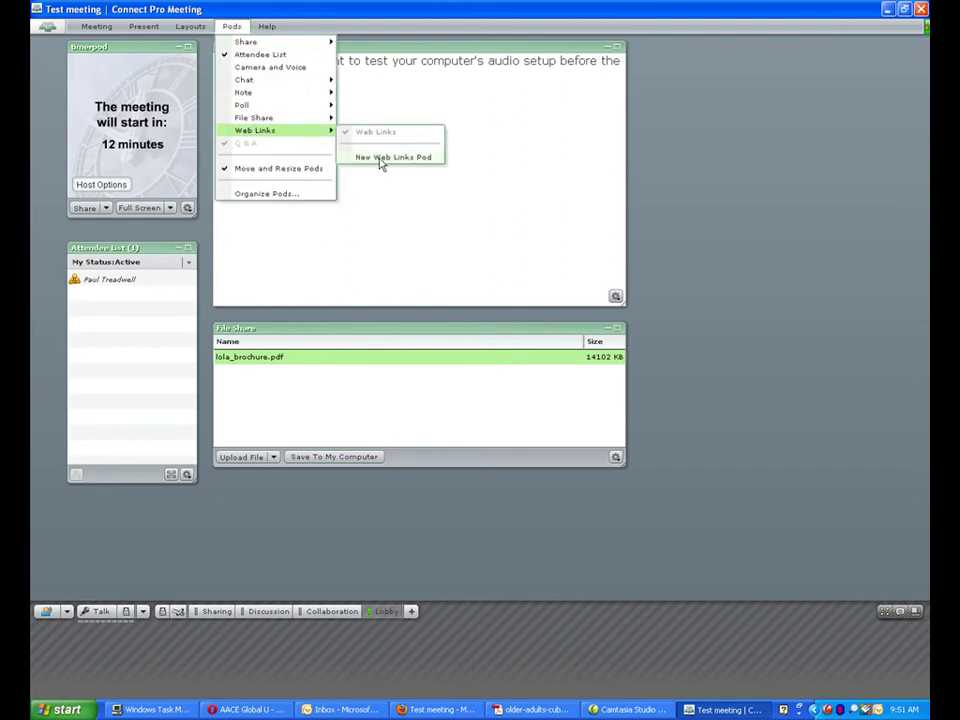
left_click(381, 159)
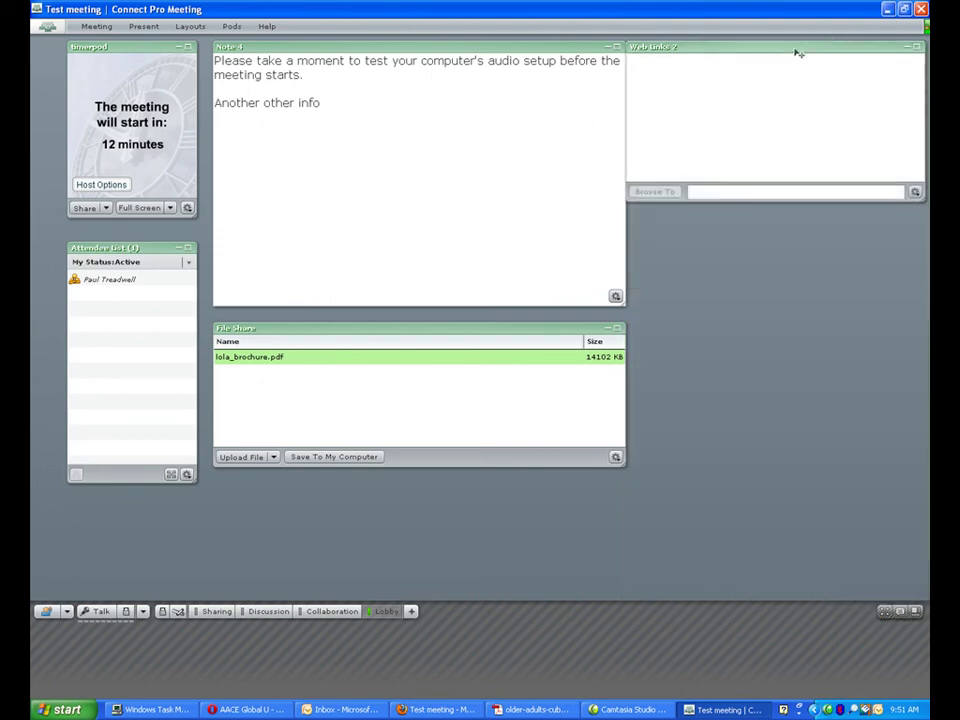
left_click_drag(797, 50, 735, 77)
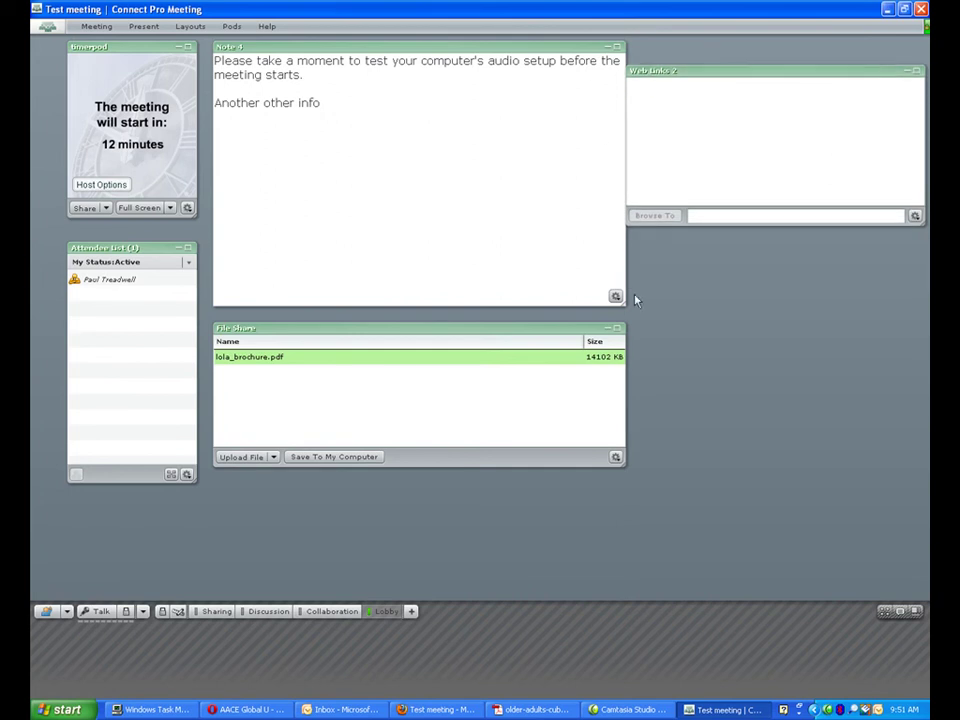
Step: Narrow the note and File Share pods to a matching width and place the Web Links pod beside the note with a small gap, tops aligned
left_click_drag(625, 304, 559, 306)
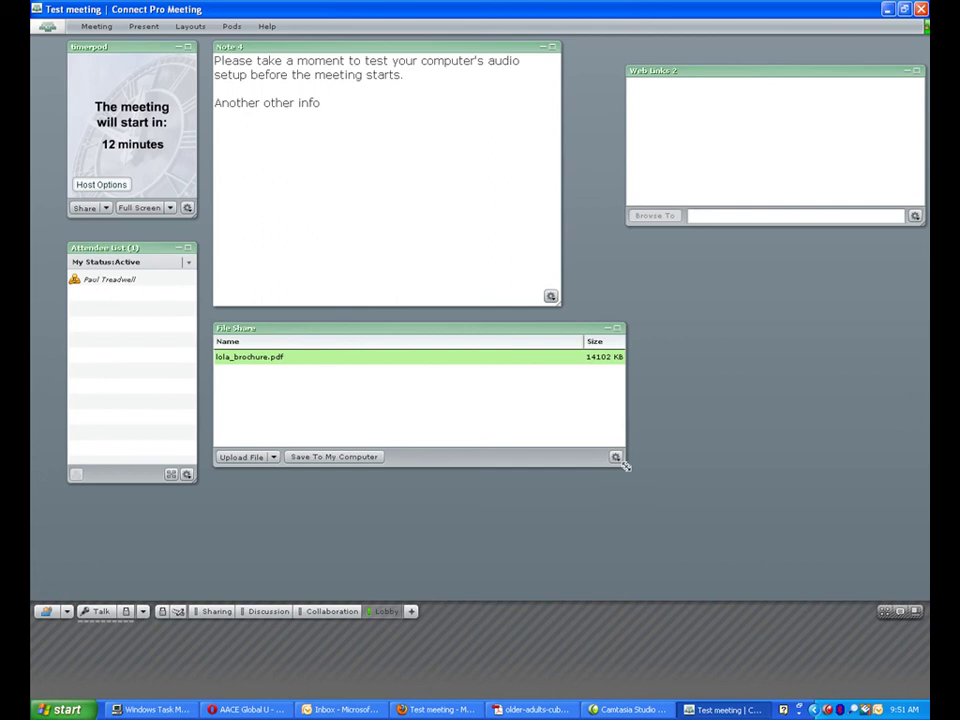
left_click_drag(620, 462, 561, 486)
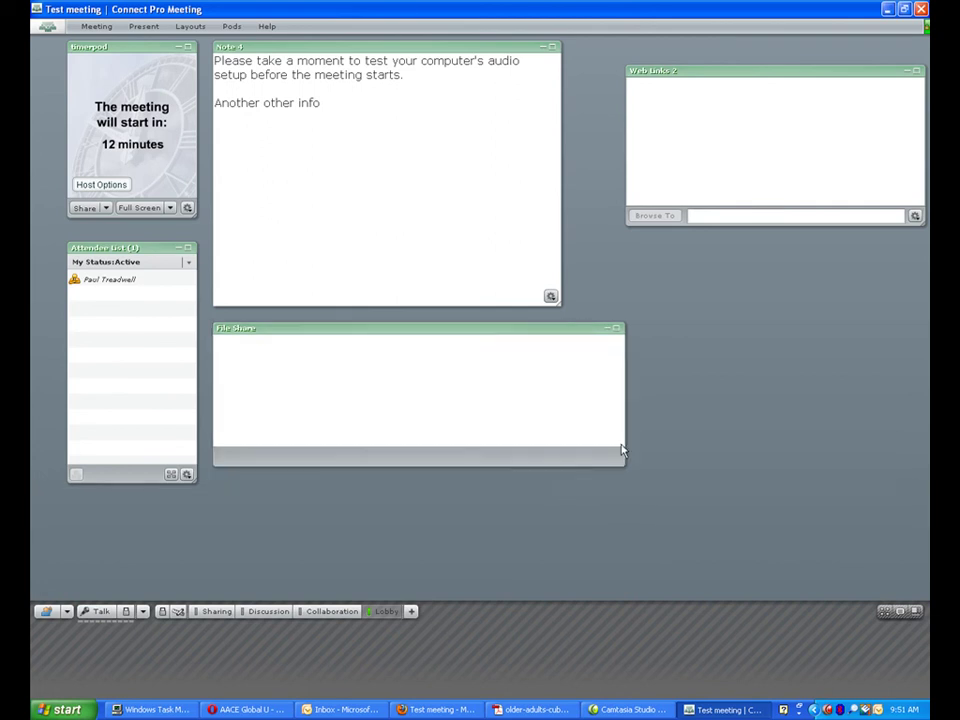
left_click_drag(752, 74, 697, 53)
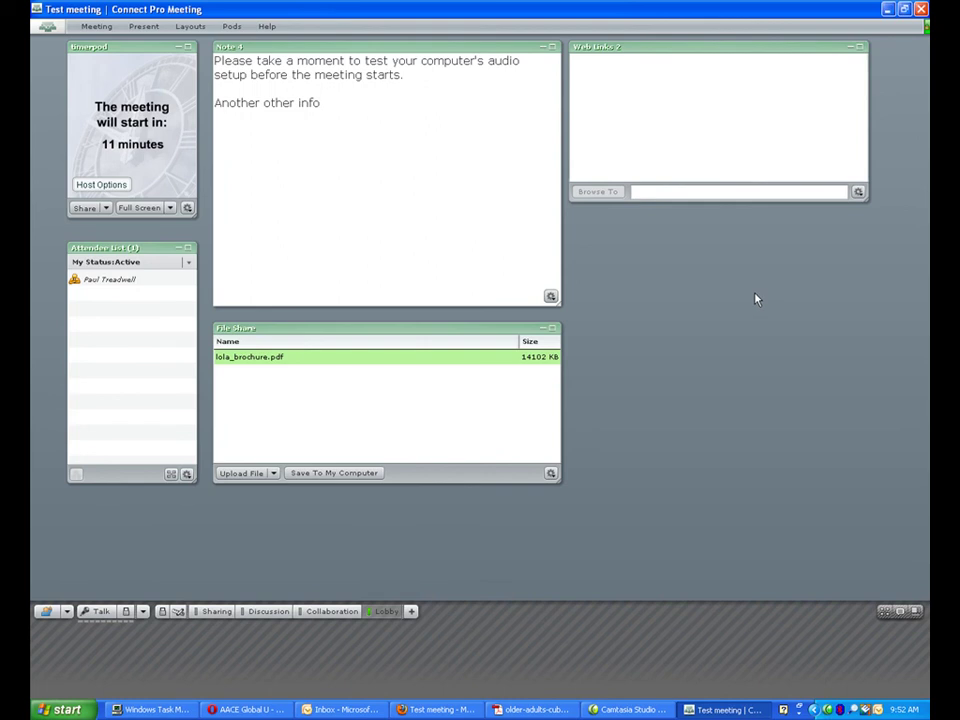